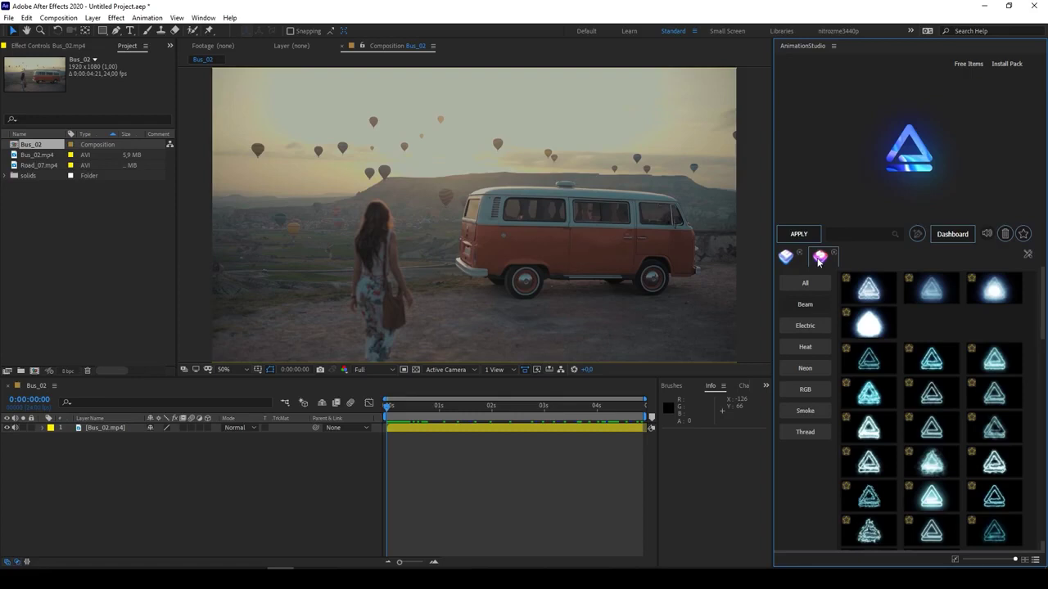
Step: Open the Bus_02.mp4 layer for rotoscoping with the Roto Brush tool and show the brush settings
click(491, 429)
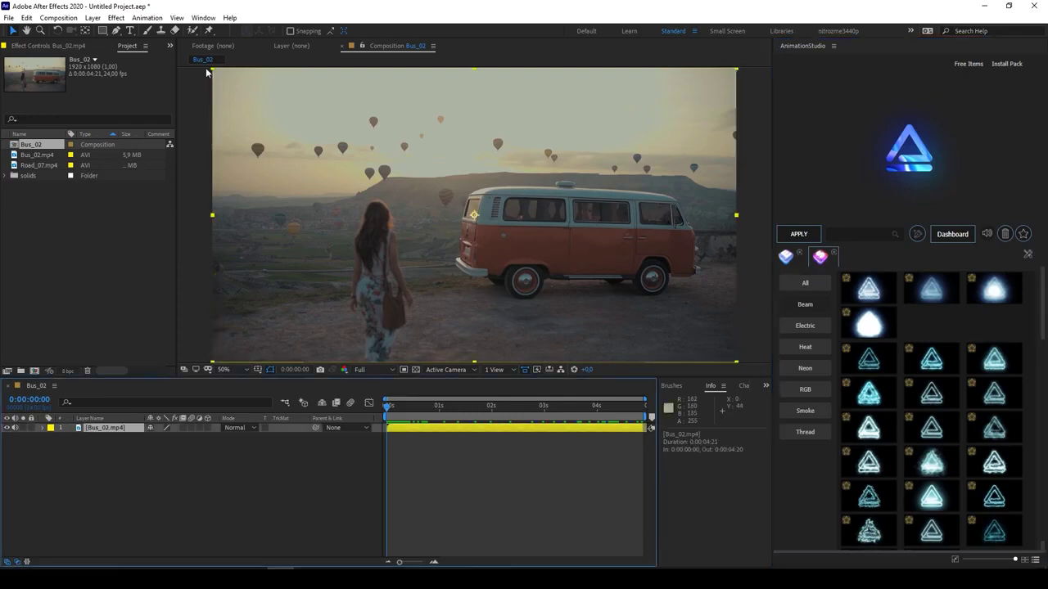
click(192, 31)
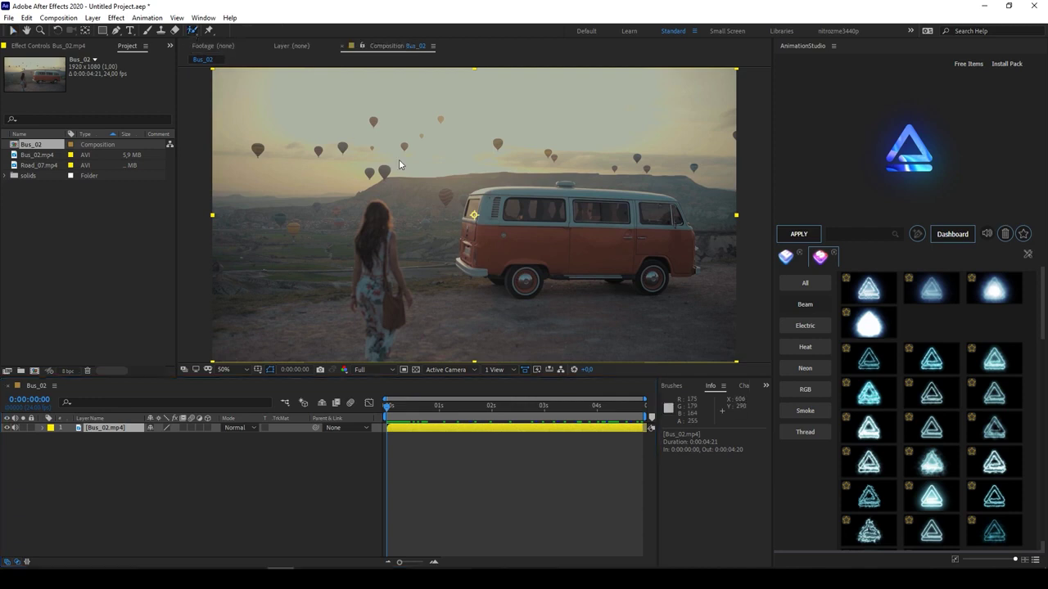
double_click(537, 241)
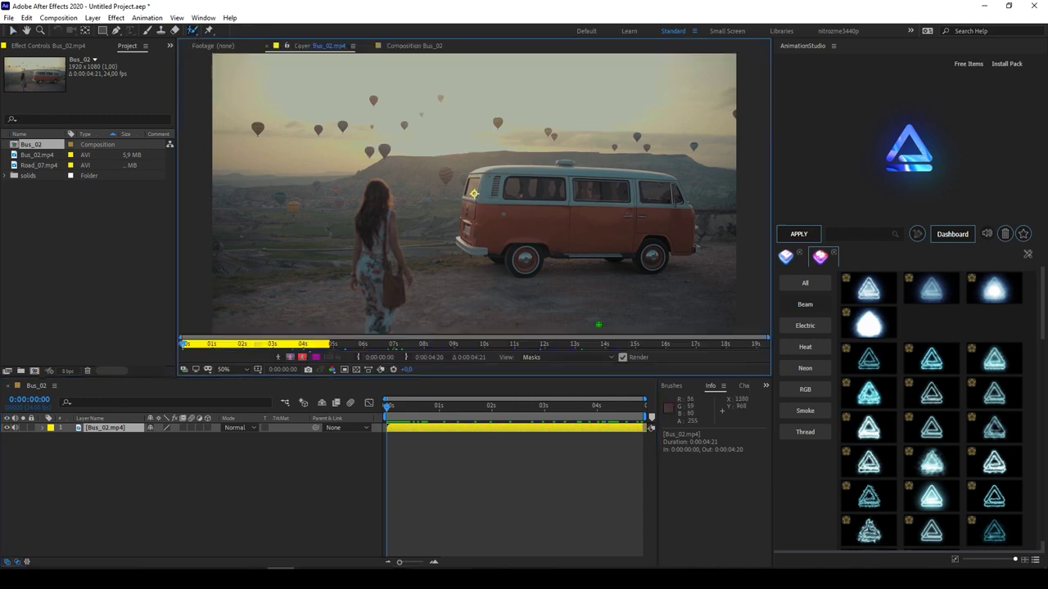
click(669, 387)
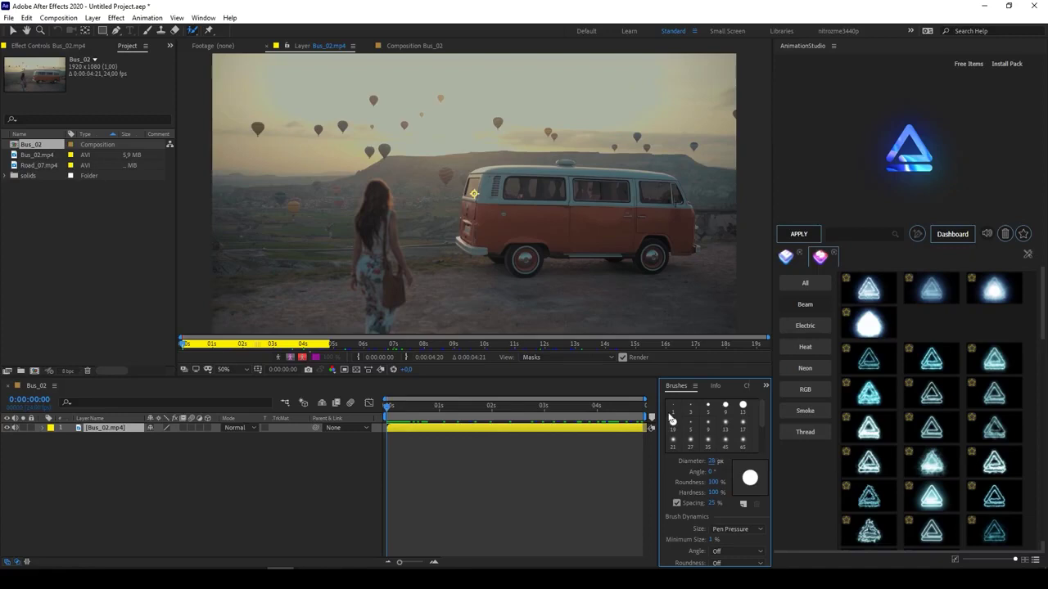
Step: Paint Roto Brush foreground strokes over the bus's body and along its rear end
scroll(488, 174, up, 1)
drag(660, 185, 643, 299)
key(grave)
mouse_move(488, 268)
mouse_down()
mouse_move(620, 260)
mouse_move(846, 290)
mouse_move(789, 377)
mouse_move(710, 399)
mouse_up()
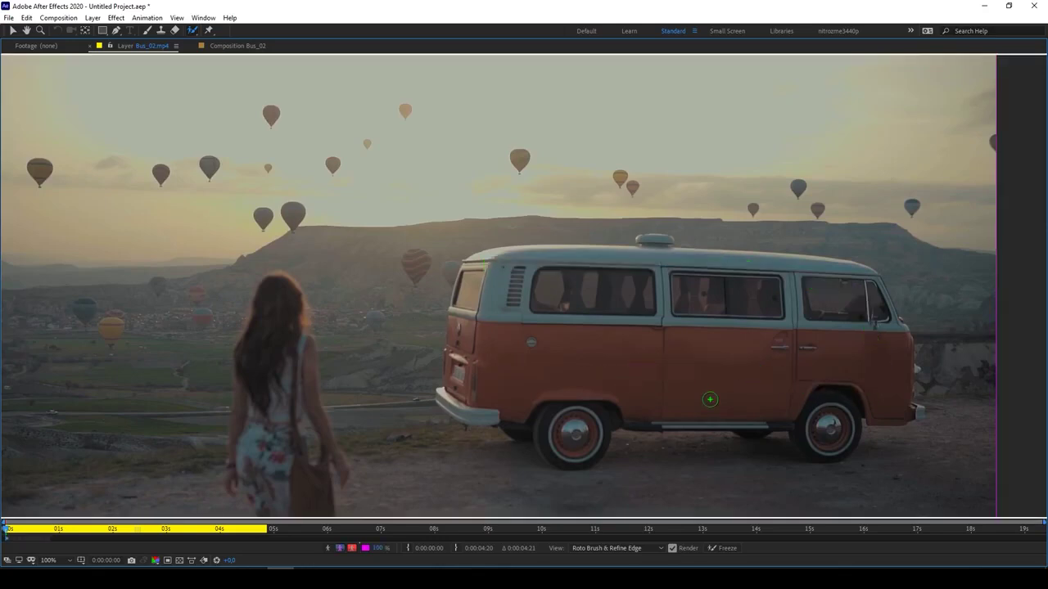
mouse_move(458, 315)
mouse_down()
mouse_move(455, 378)
mouse_move(470, 393)
mouse_move(449, 404)
mouse_move(485, 420)
mouse_up()
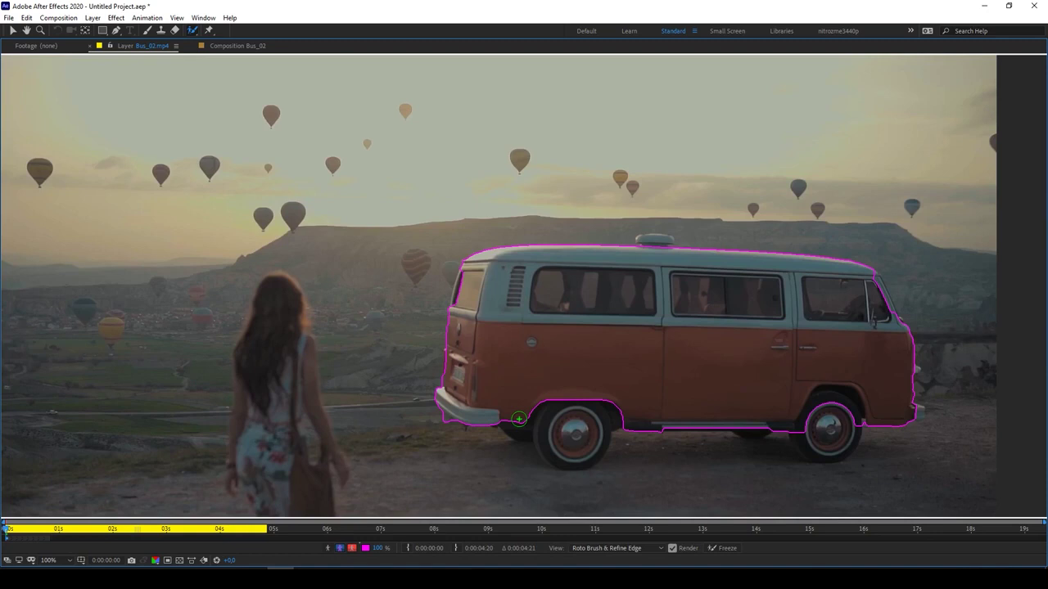
Step: Add the rear and front wheels to the Roto Brush selection and trim the excess ground beside the front wheel
mouse_move(550, 406)
mouse_down()
mouse_move(558, 440)
mouse_move(586, 444)
mouse_move(604, 411)
mouse_up()
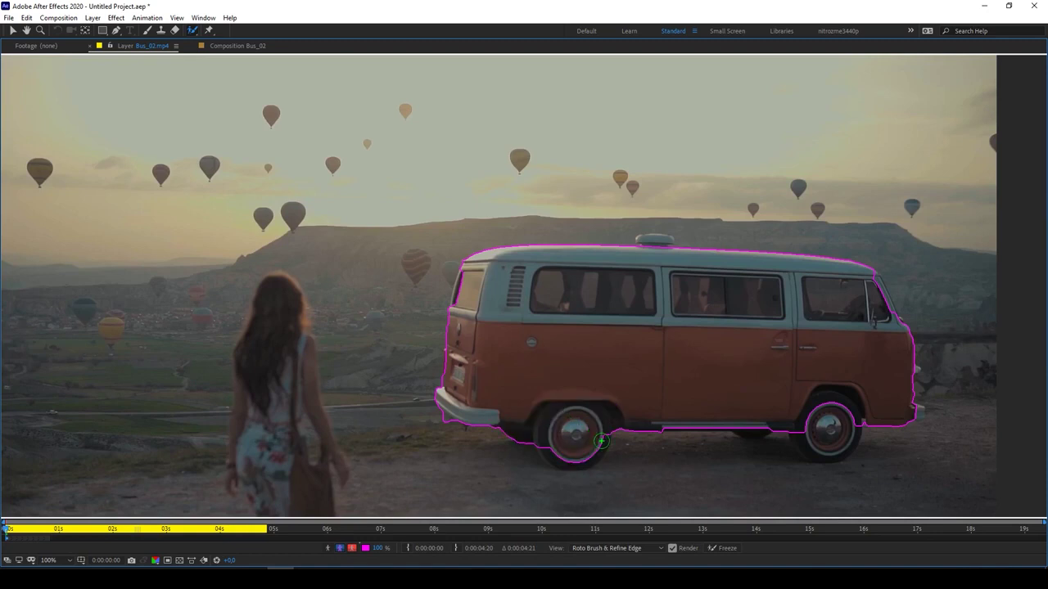
mouse_move(548, 449)
mouse_down()
mouse_move(573, 458)
mouse_move(607, 442)
mouse_up()
mouse_move(798, 428)
mouse_down()
mouse_move(819, 459)
mouse_move(856, 428)
mouse_move(865, 444)
mouse_up()
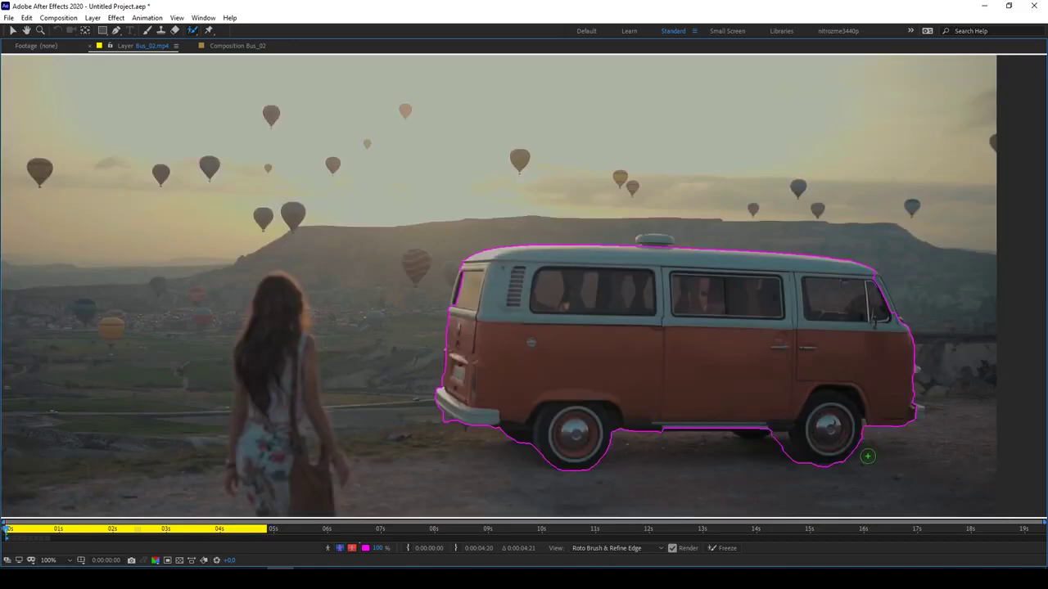
drag(769, 446, 773, 447)
Step: Refine the Roto Brush selection to include the bus's front bumper, windshield edge, rear window edge and roof vent
drag(920, 410, 904, 421)
drag(886, 312, 885, 312)
drag(465, 279, 463, 300)
drag(652, 240, 665, 241)
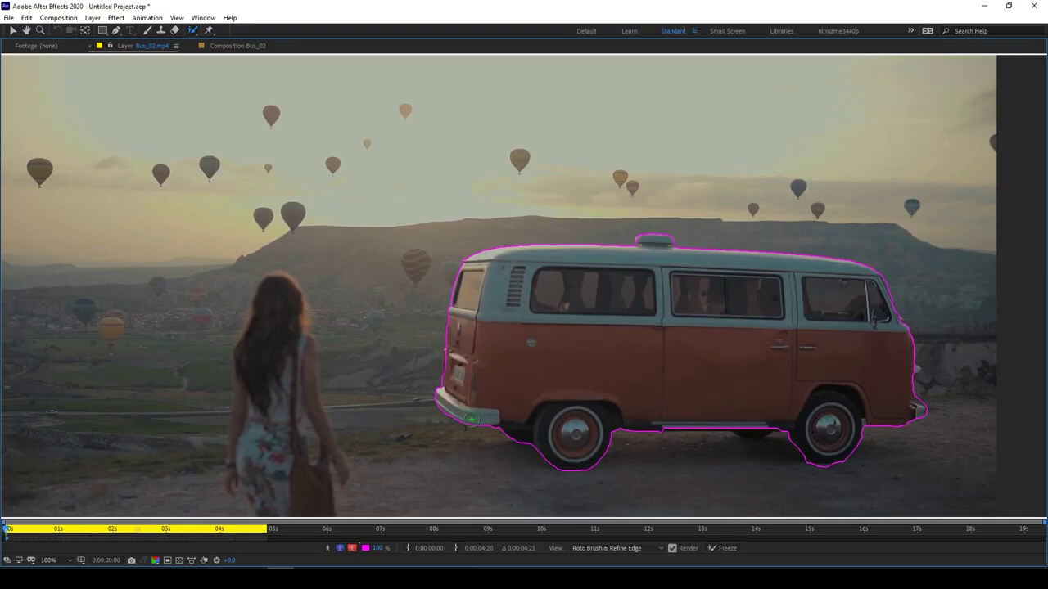
Step: Propagate the Roto Brush selection of the bus through the full length of the clip
key(grave)
scroll(269, 300, down, 1)
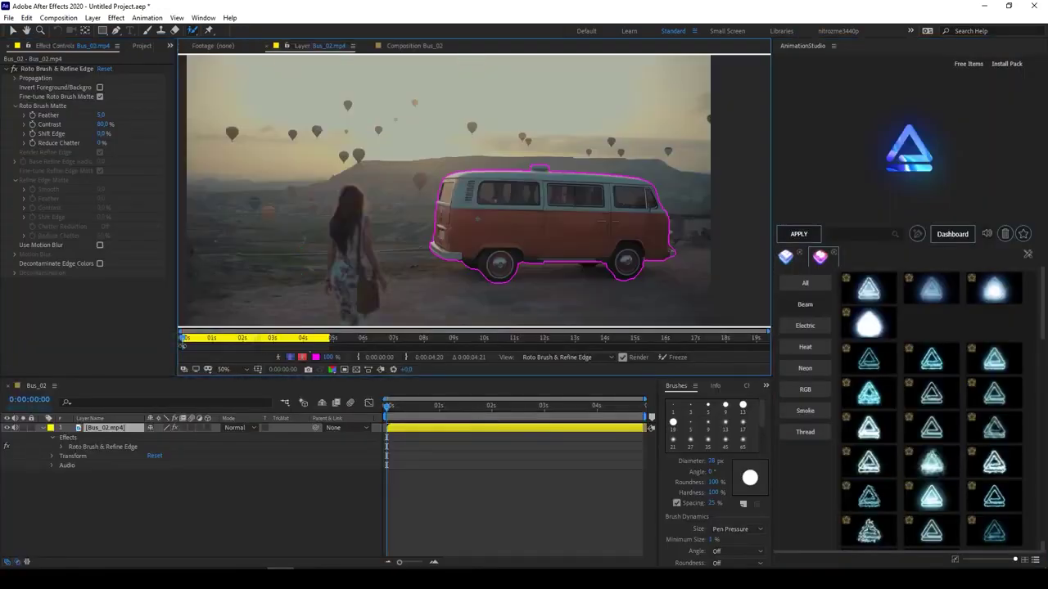
drag(189, 342, 331, 338)
Step: Return to the first frame and auto-trace the rotoscoped bus into a mask layer
drag(389, 406, 344, 406)
click(916, 234)
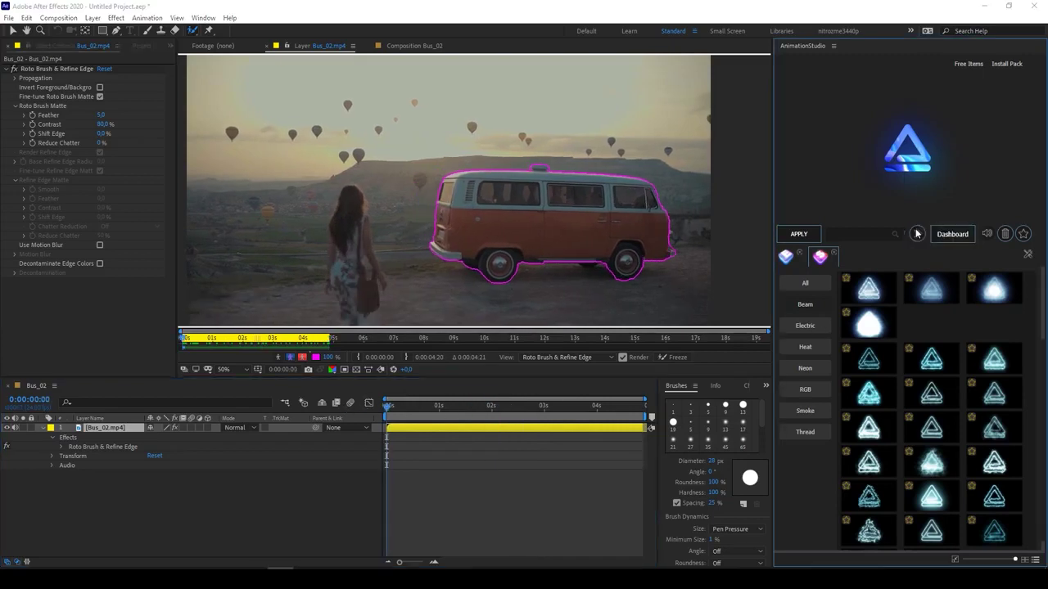
click(253, 300)
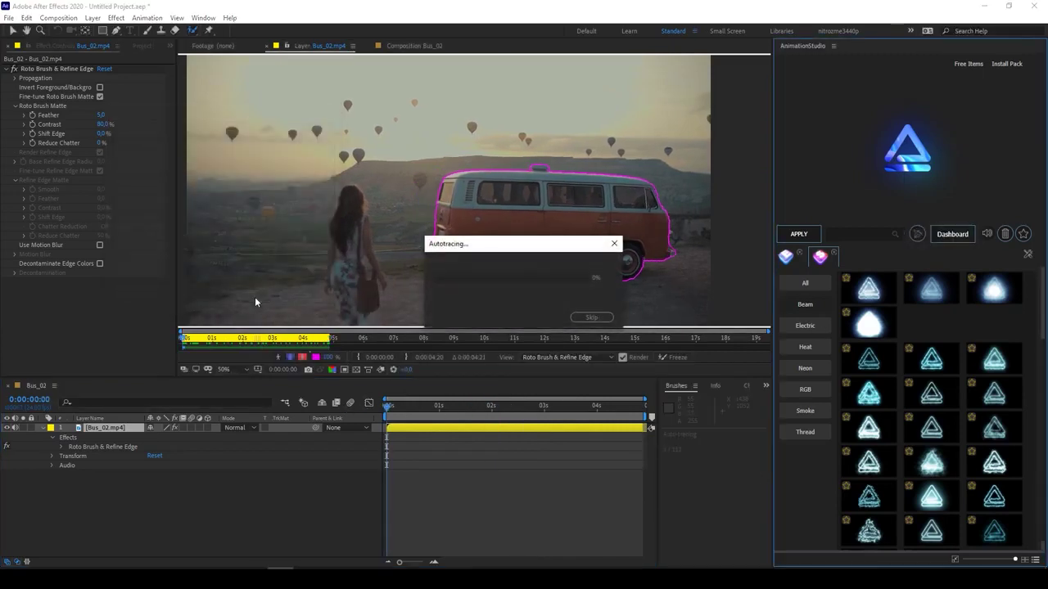
Step: Apply the red glowing outline preset to the auto-traced bus layer and preview the animation
click(107, 429)
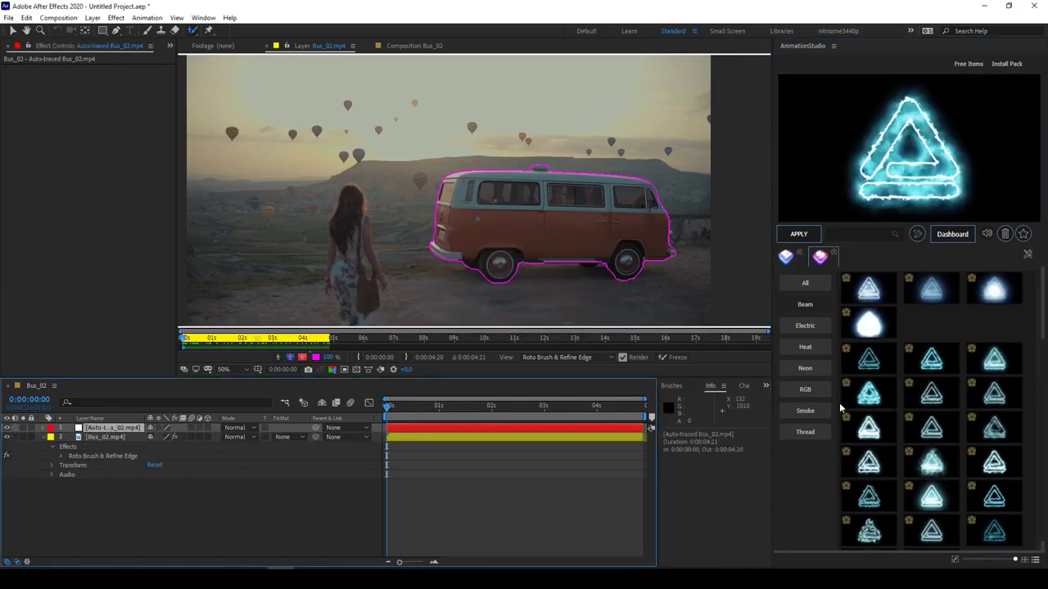
scroll(939, 418, down, 5)
scroll(939, 418, down, 8)
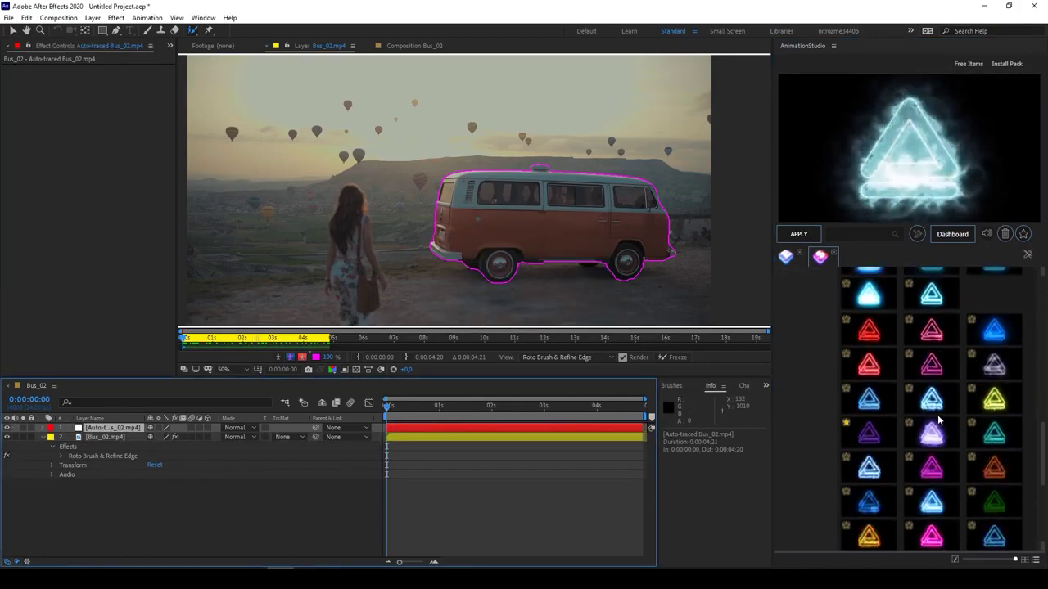
scroll(936, 330, up, 2)
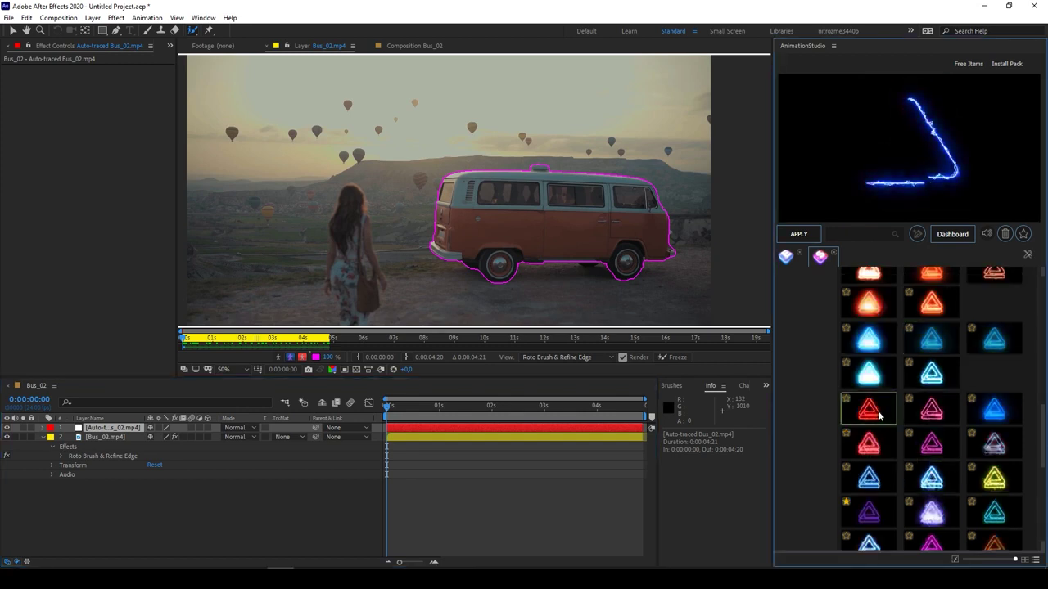
click(794, 234)
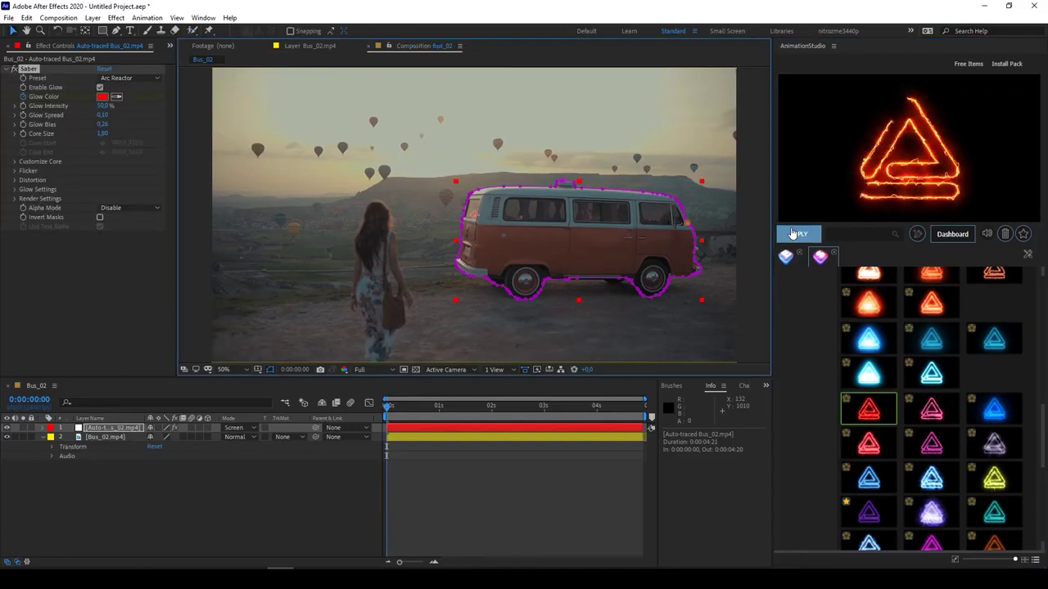
click(582, 496)
key(space)
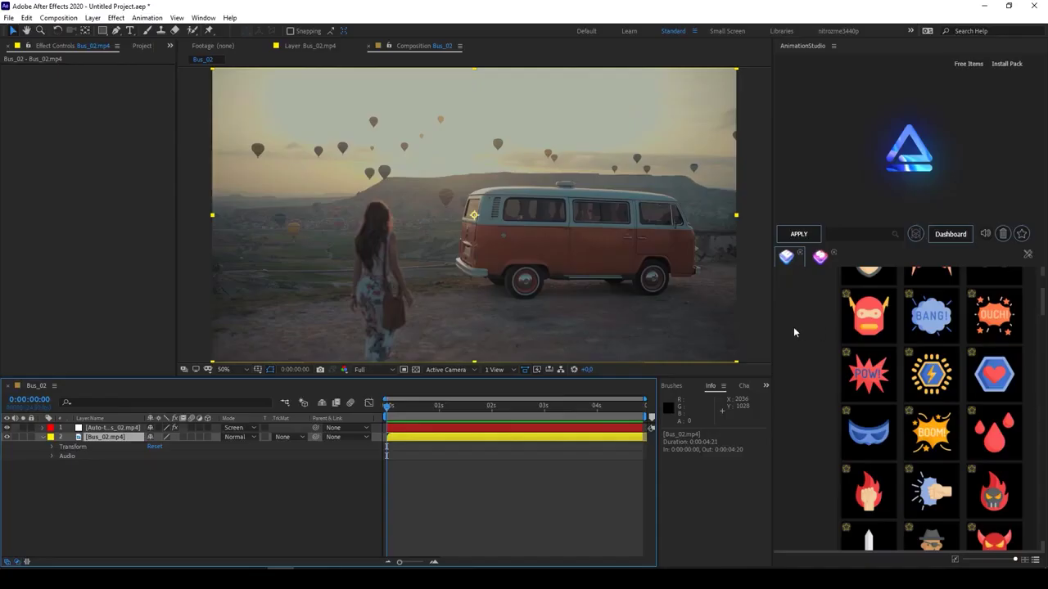
Step: Run 3D camera tracking on the Bus_02.mp4 layer
scroll(794, 327, up, 5)
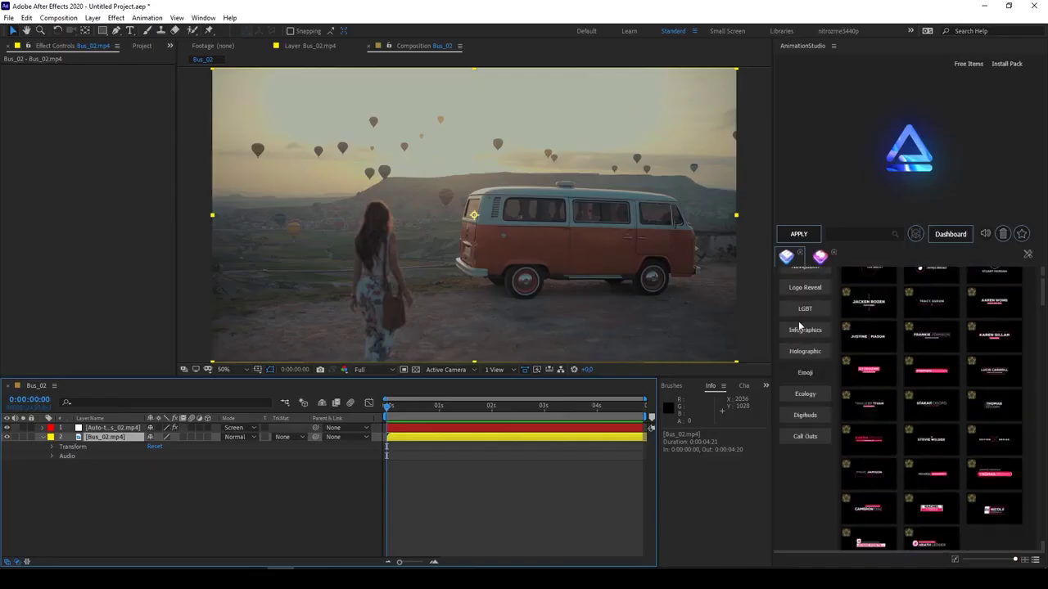
click(805, 283)
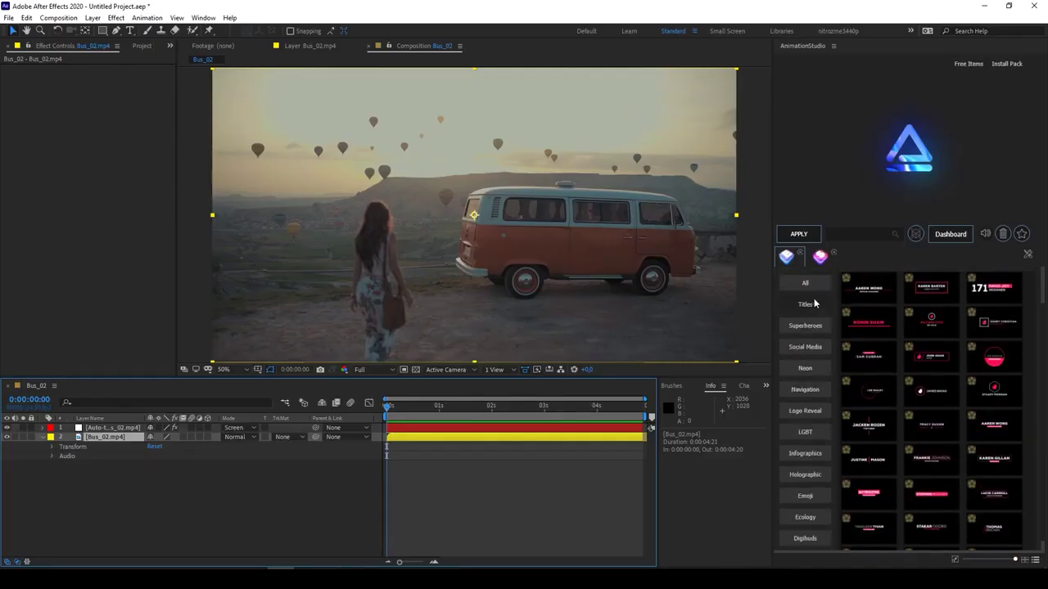
click(916, 235)
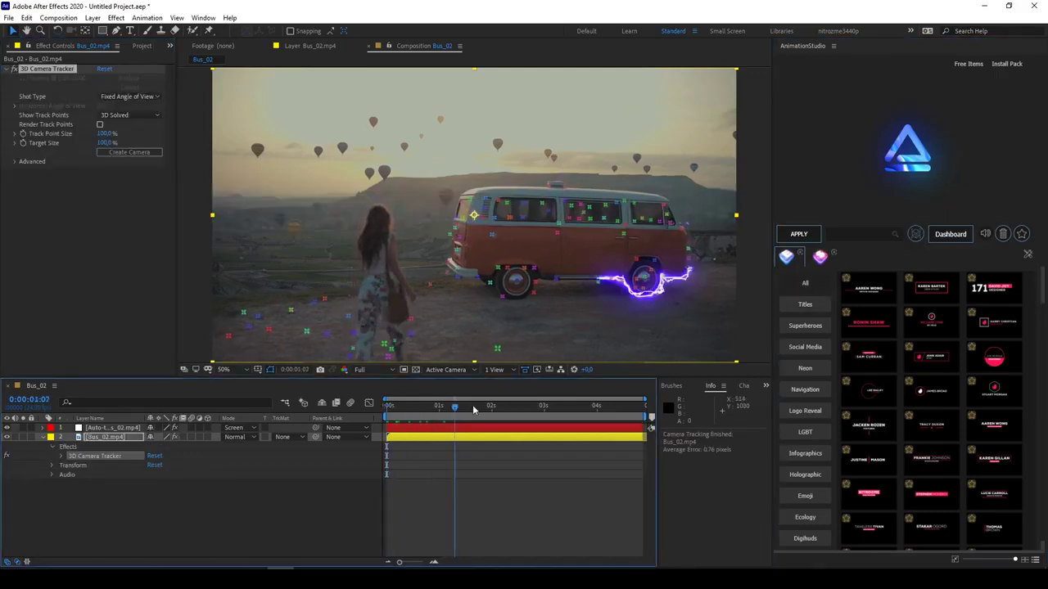
Step: At the first frame, create a null and camera from the track point on the middle of the bus's side
drag(472, 404, 382, 406)
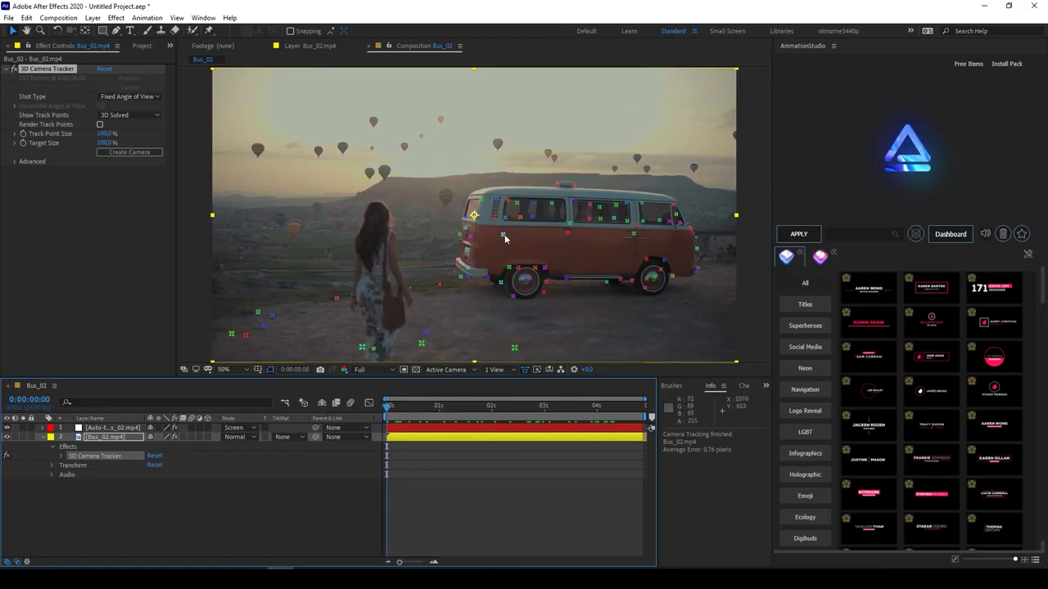
click(568, 235)
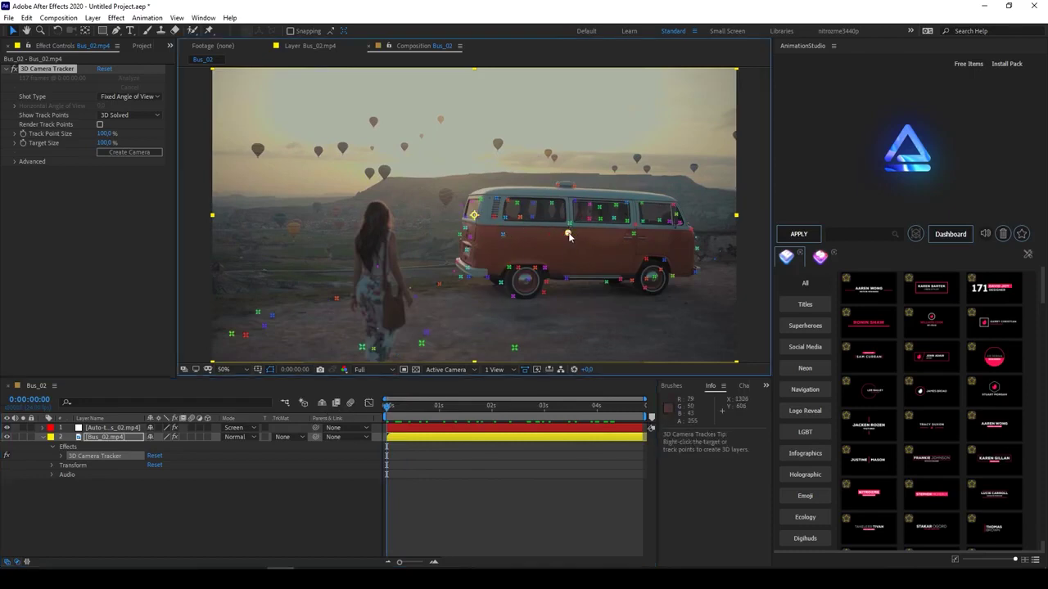
right_click(569, 237)
click(614, 265)
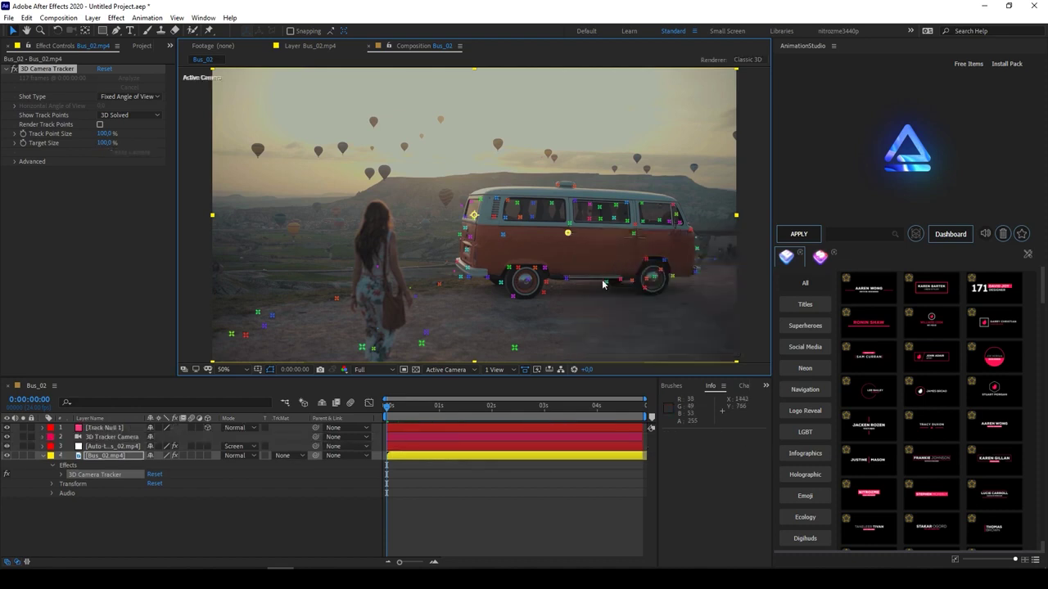
Step: Apply the Neon_Text_13 title to the Track Null 1 layer and scale the title up to about 834%
click(117, 428)
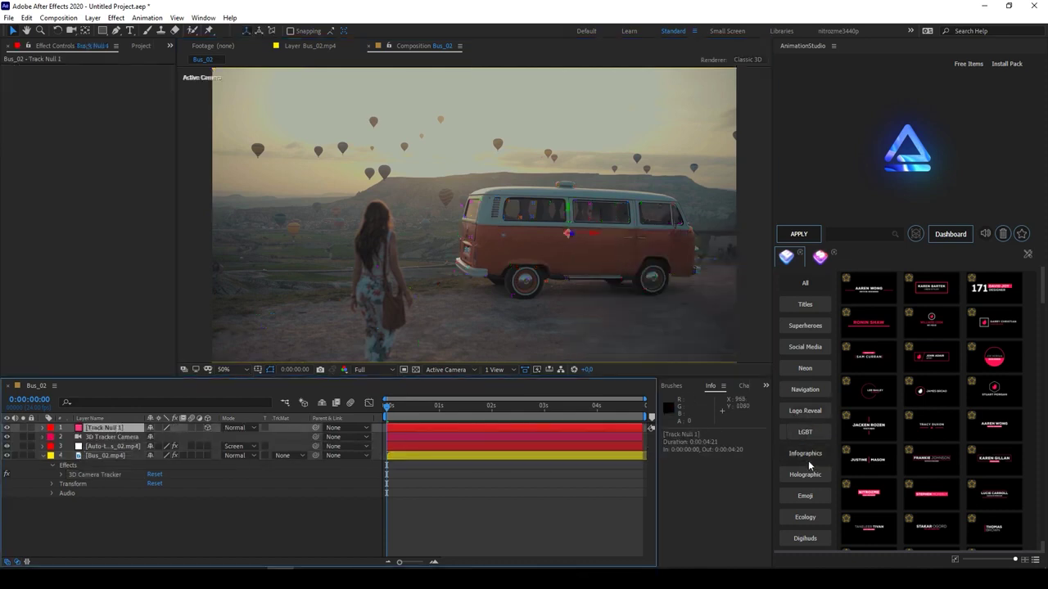
scroll(806, 442, down, 2)
click(806, 422)
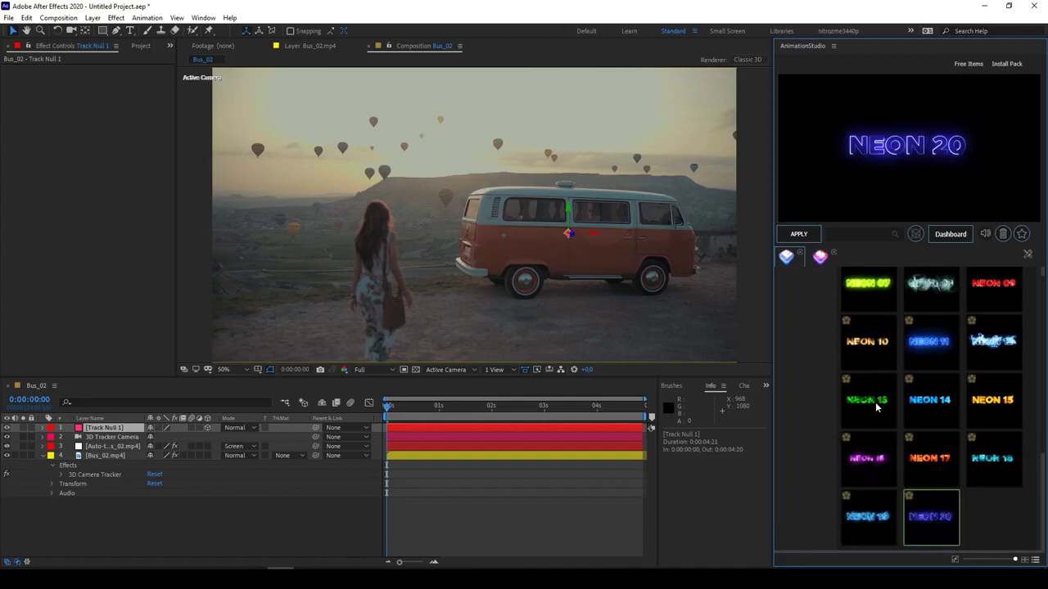
click(875, 400)
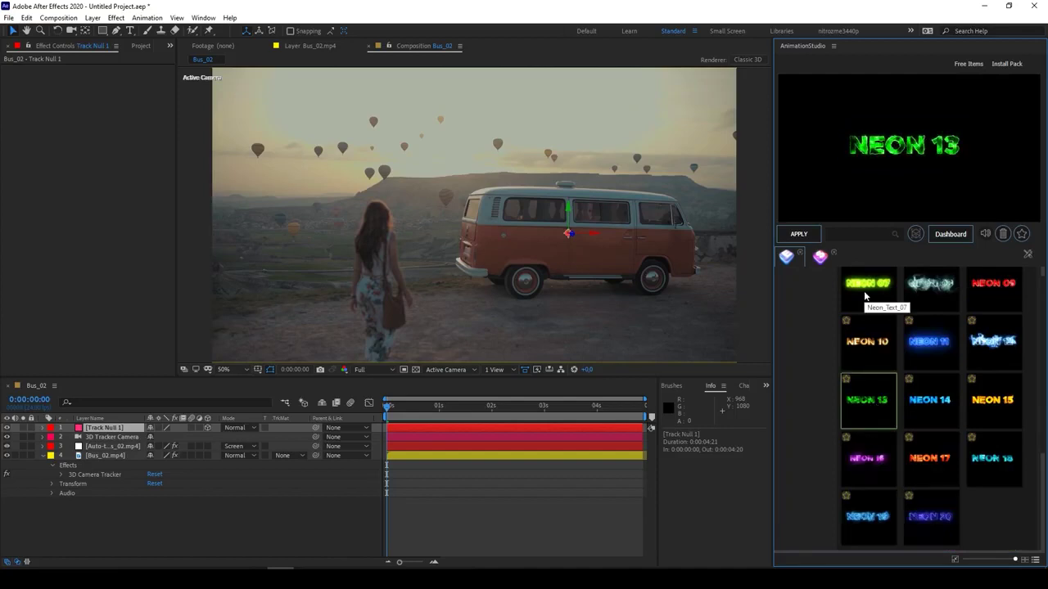
click(798, 234)
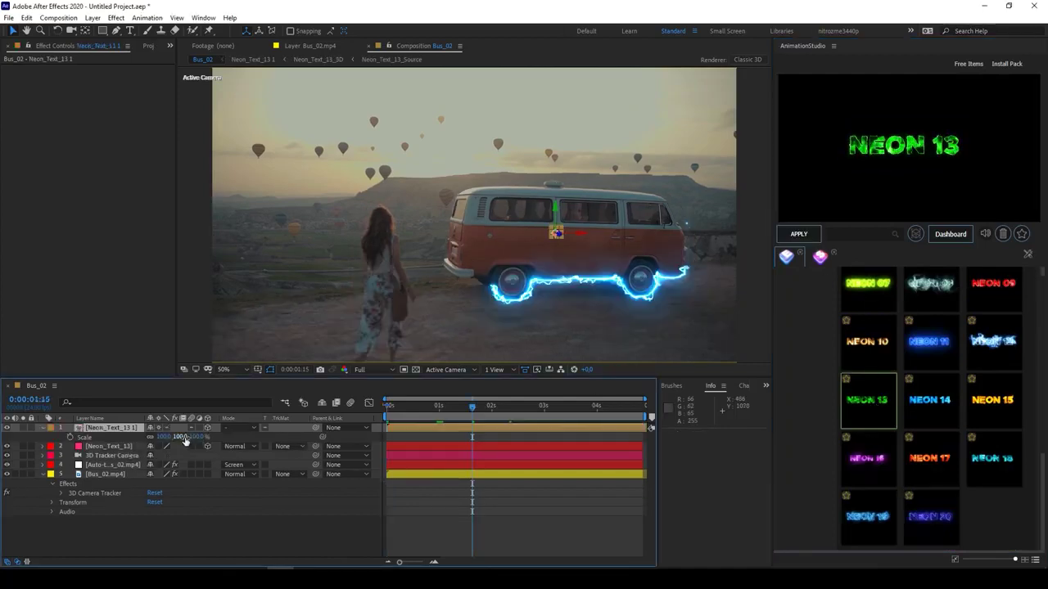
drag(225, 434, 610, 397)
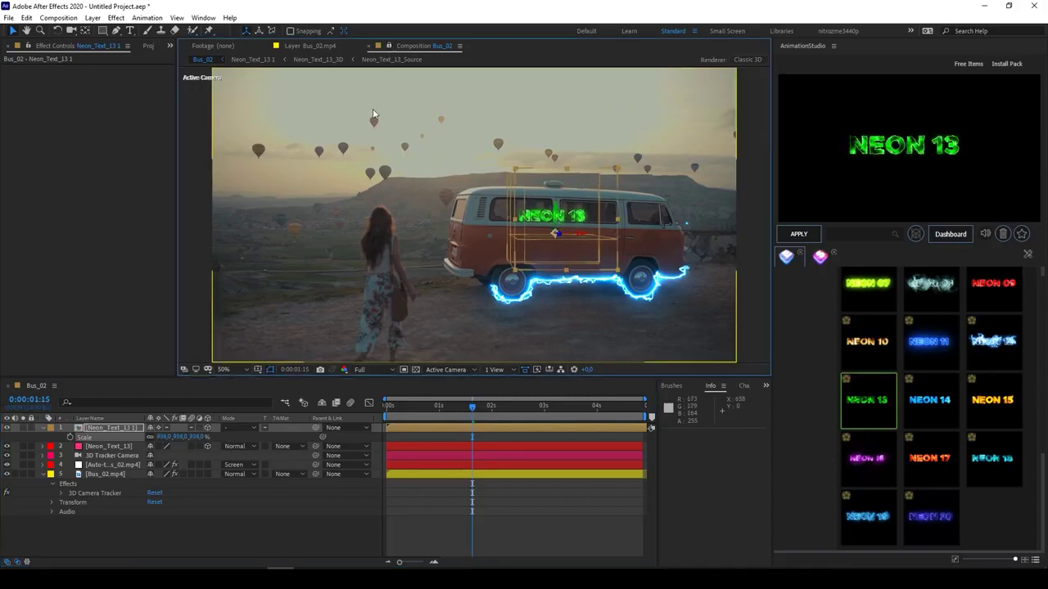
Step: Switch the neon title's shadow from floor to wall in its SHADOW CONTROLLER and move the title down onto the bus's side
double_click(128, 429)
click(424, 47)
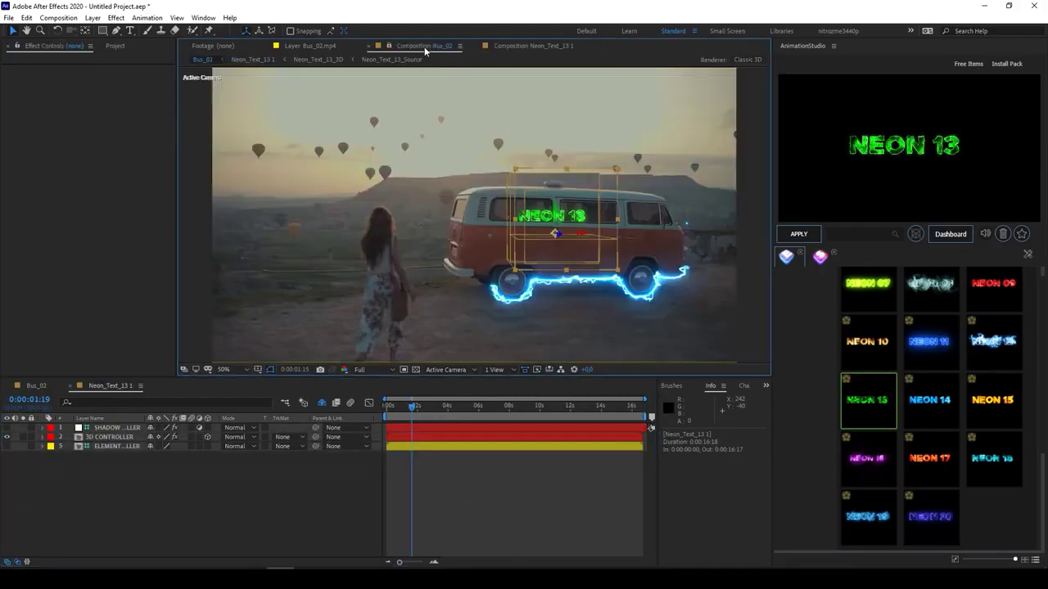
click(118, 428)
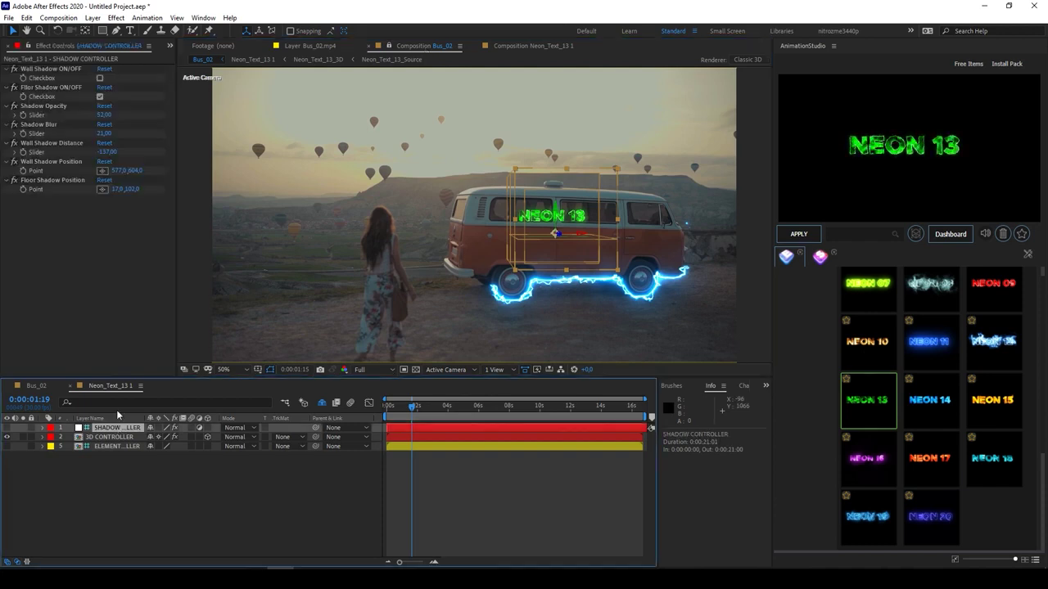
click(99, 97)
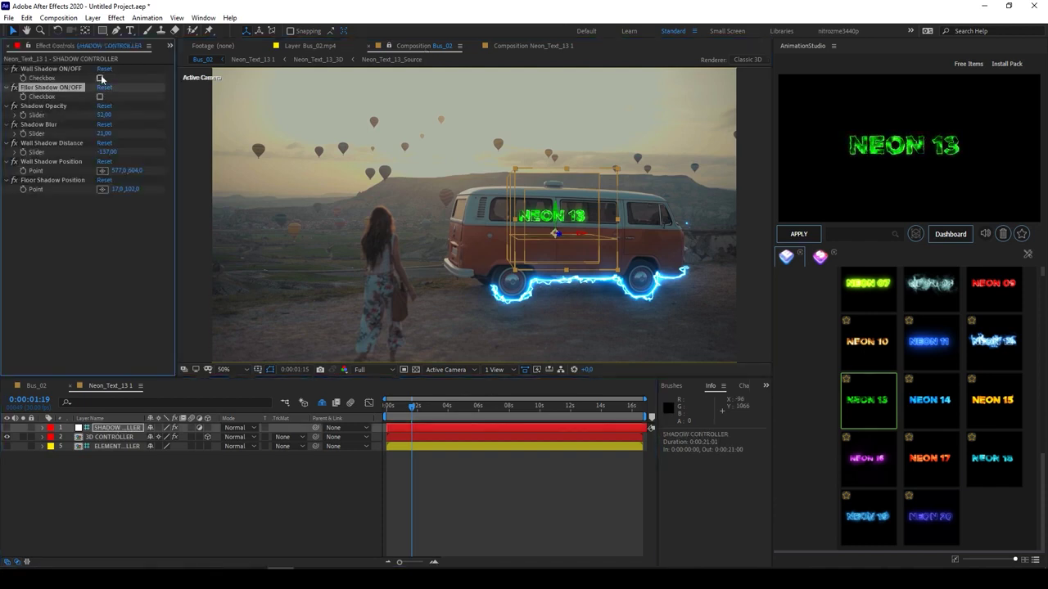
click(100, 78)
drag(555, 214, 555, 238)
Step: Adjust the neon title's wall shadow to distance 0, horizontal position 494 and shadow opacity 33
click(107, 428)
drag(135, 171, 188, 154)
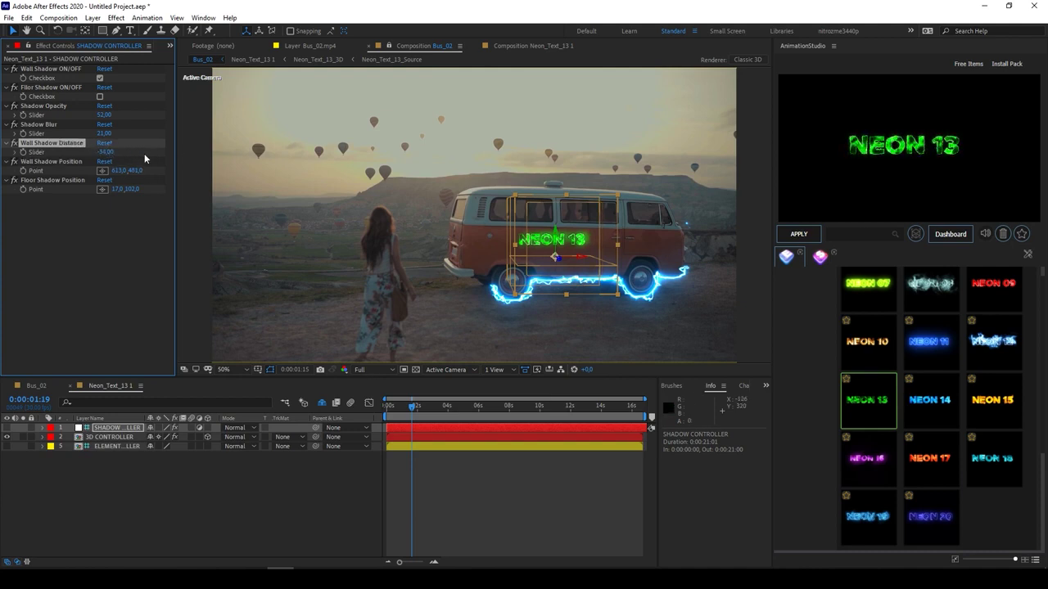
click(105, 152)
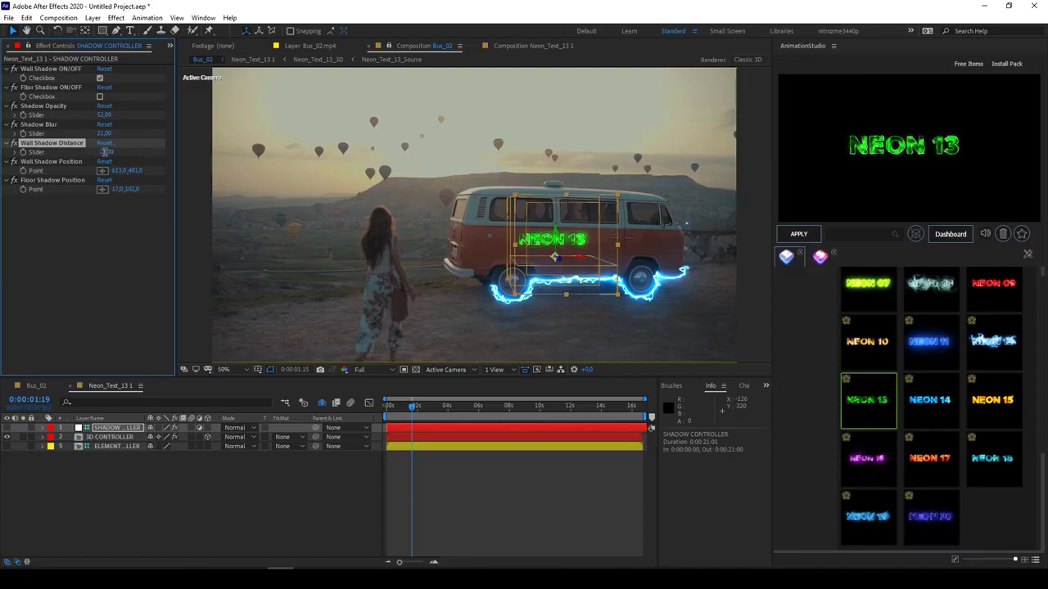
click(104, 320)
drag(121, 170, 61, 173)
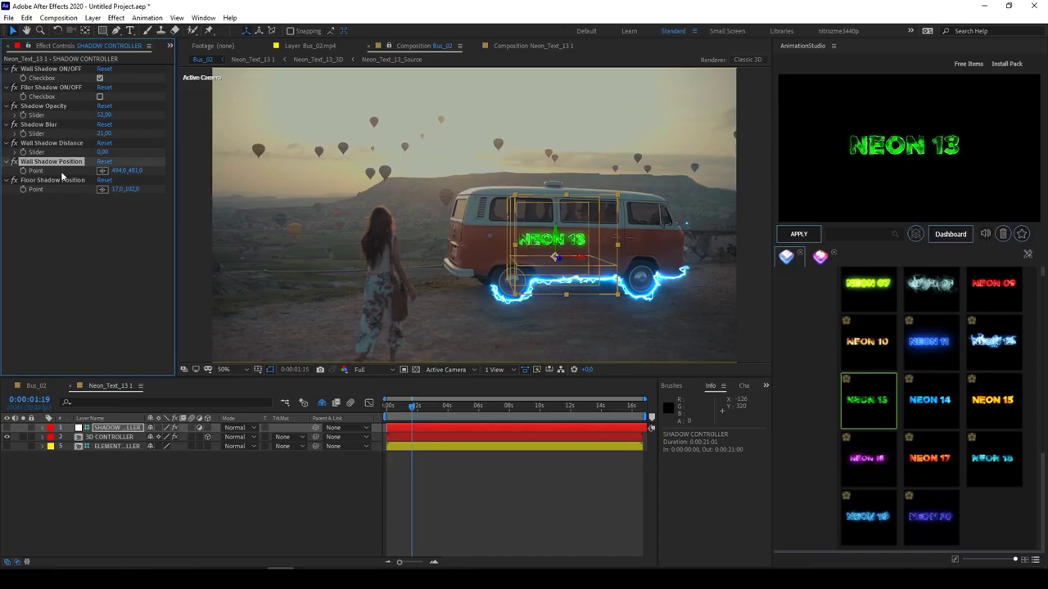
click(104, 114)
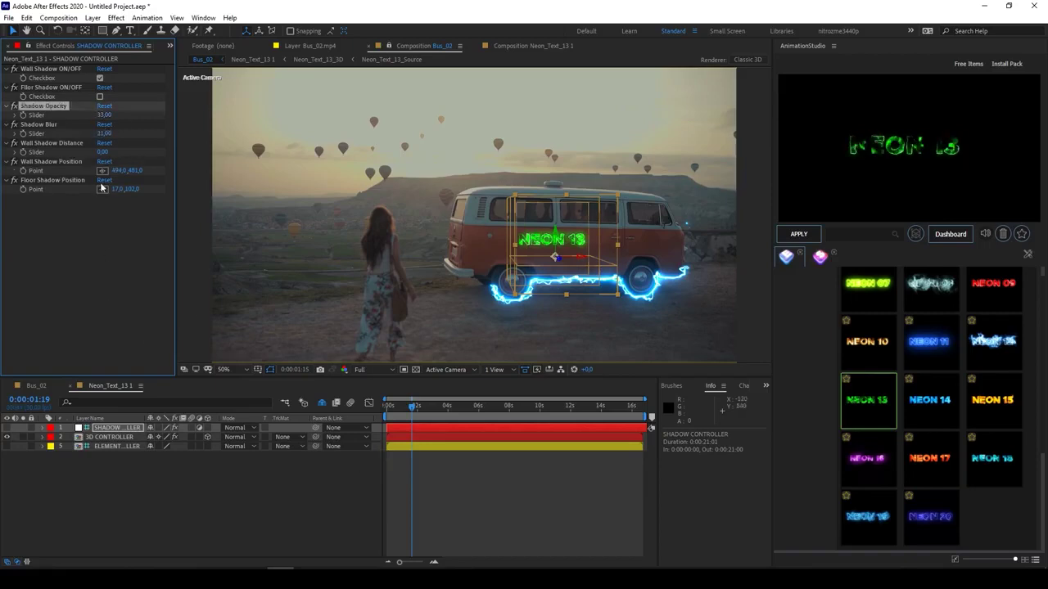
Step: Increase the Shadow Blur in the neon title's SHADOW CONTROLLER to about 126
drag(114, 133, 149, 138)
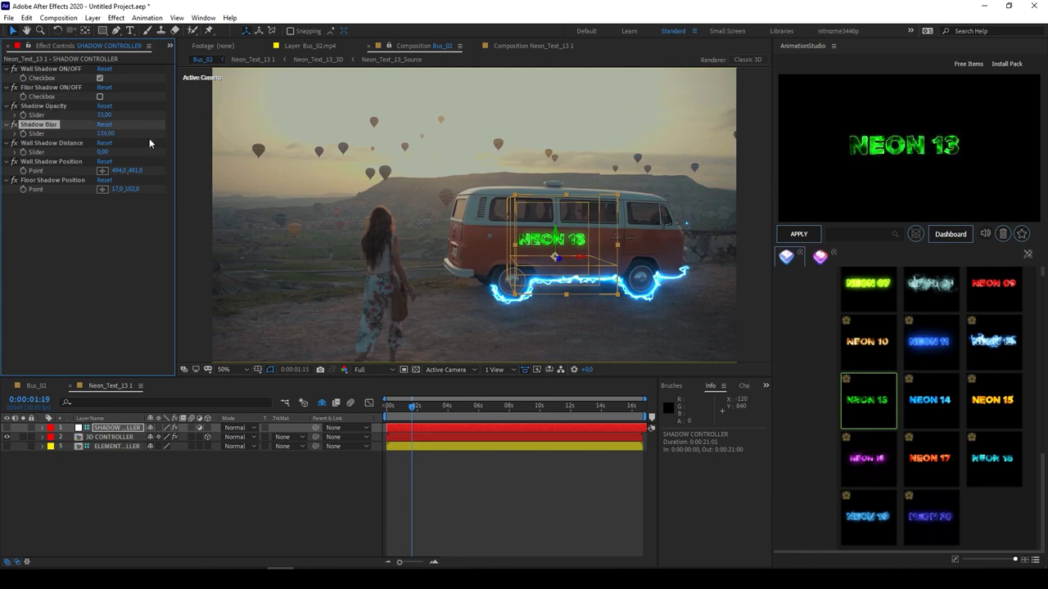
click(502, 529)
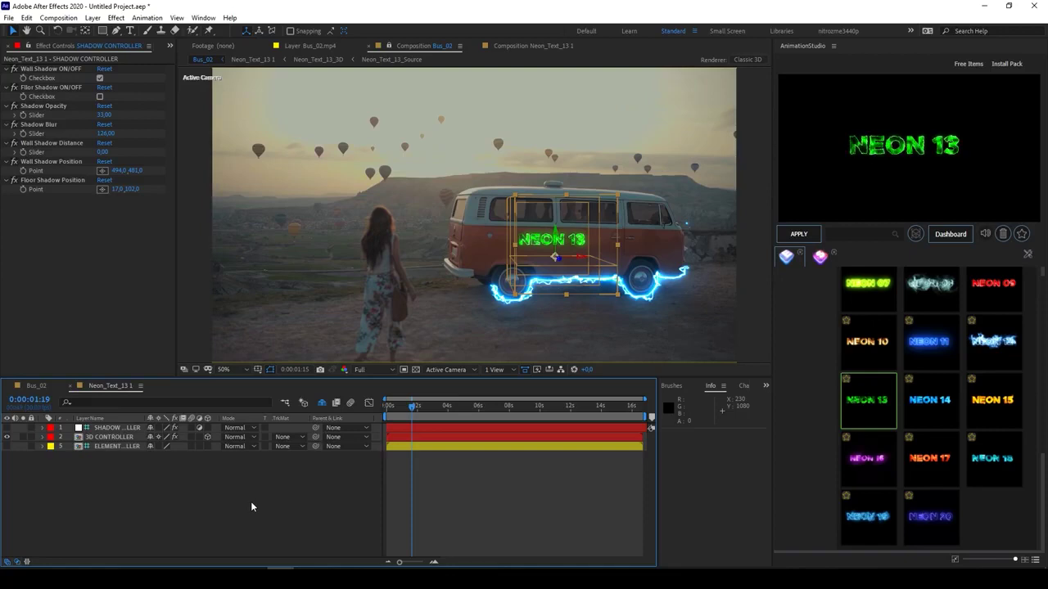
Step: In the title's Neon_Text_13_Source composition, change the text to HLKBUS and reposition it to fit inside the frame
double_click(104, 447)
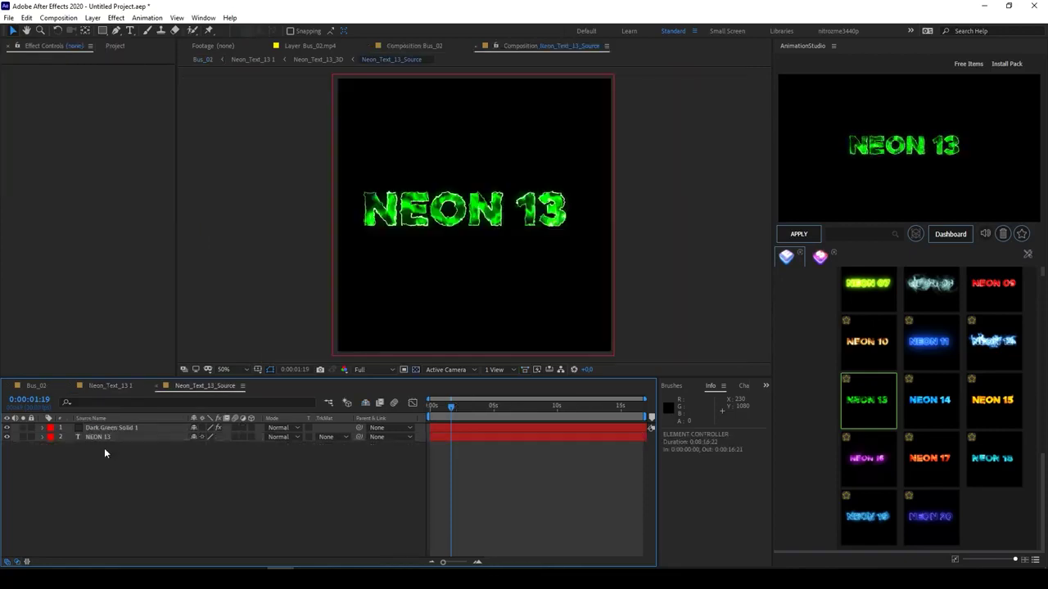
click(104, 438)
double_click(103, 437)
text(HLKBUS)
key(Escape)
key(v)
drag(586, 220, 618, 219)
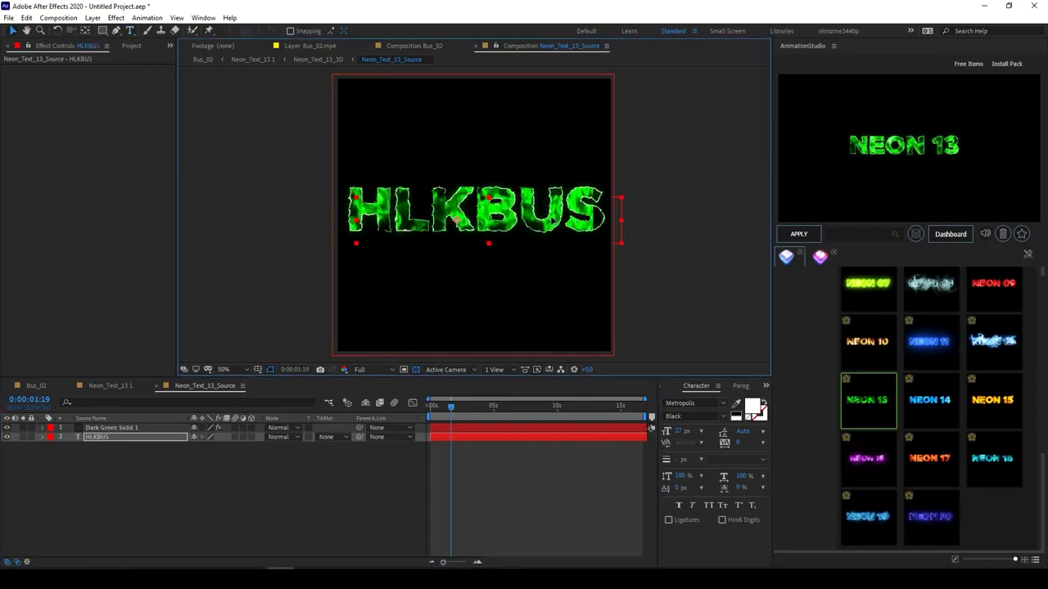
drag(559, 222, 553, 222)
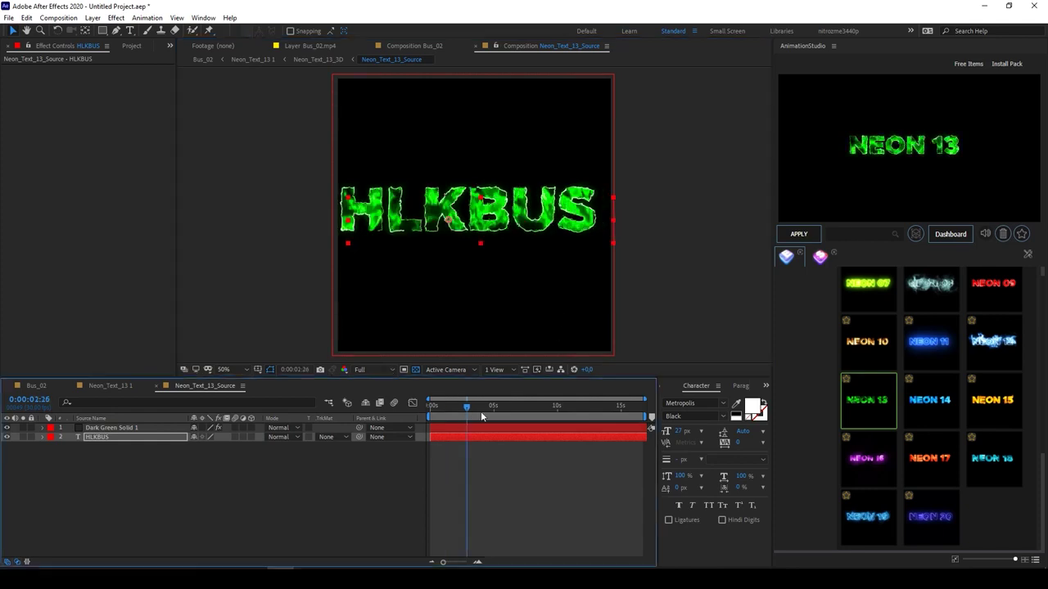
Step: View the Saber settings on Dark Green Solid 1 and preview the title's animation in the Bus_02 composition
click(115, 428)
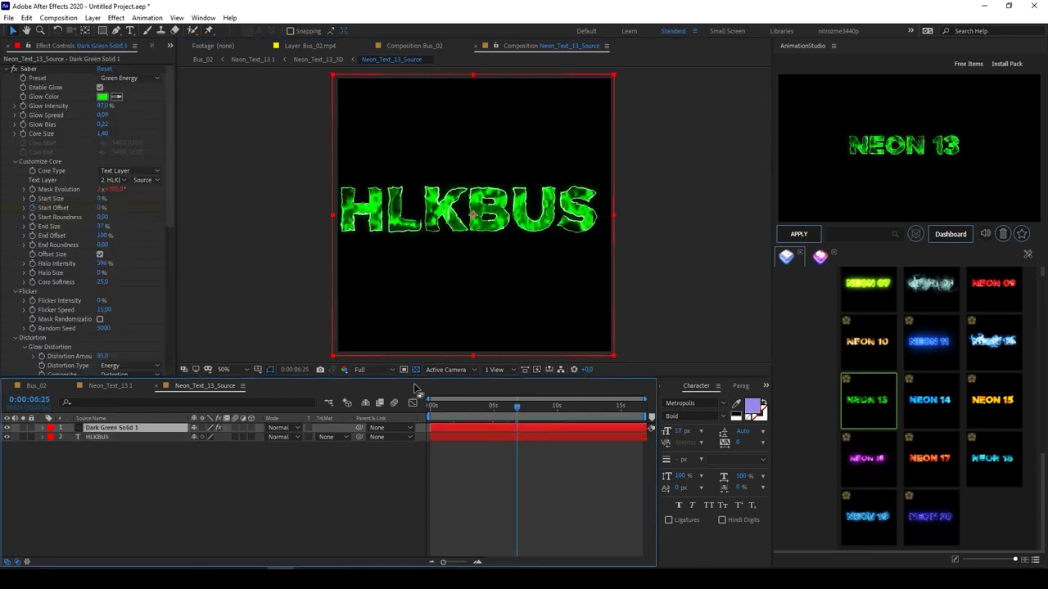
click(37, 386)
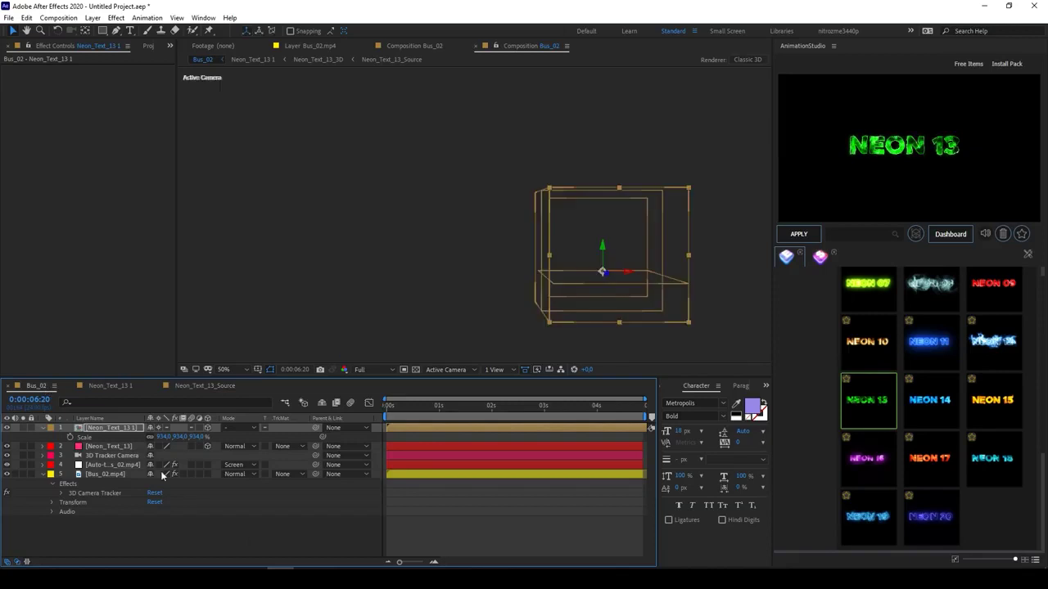
click(509, 541)
drag(407, 408, 498, 446)
key(space)
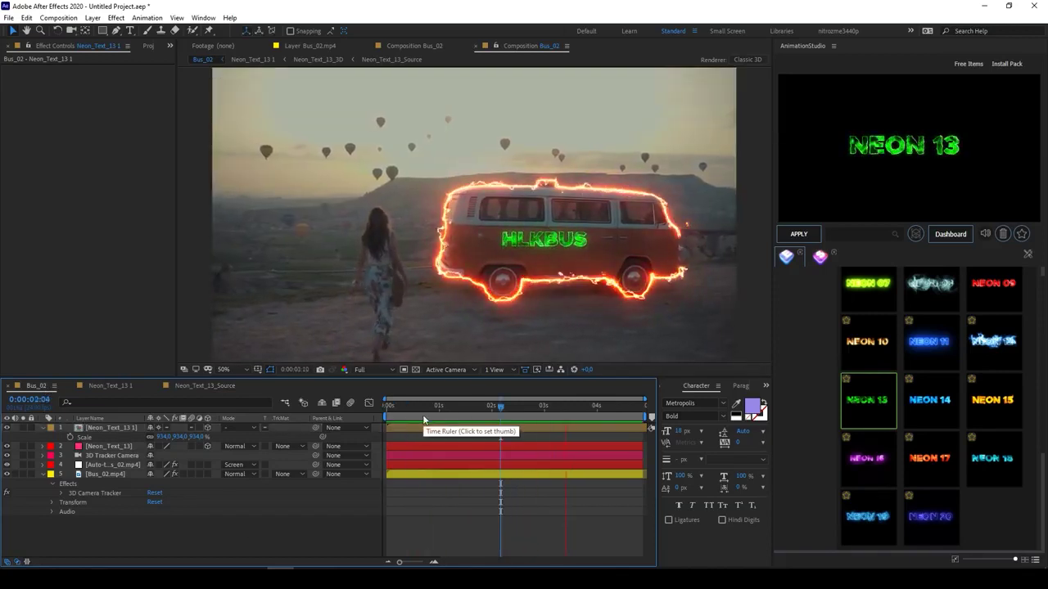
key(space)
Step: At the first frame, create a null from the 3D Camera Tracker point on the ground just behind the walking woman
click(95, 475)
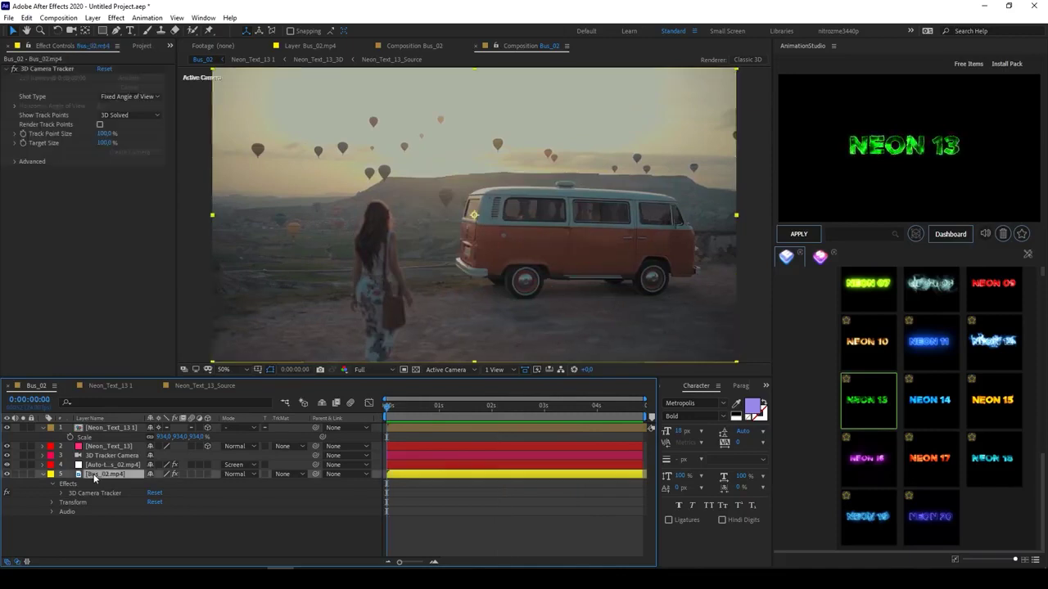
click(56, 69)
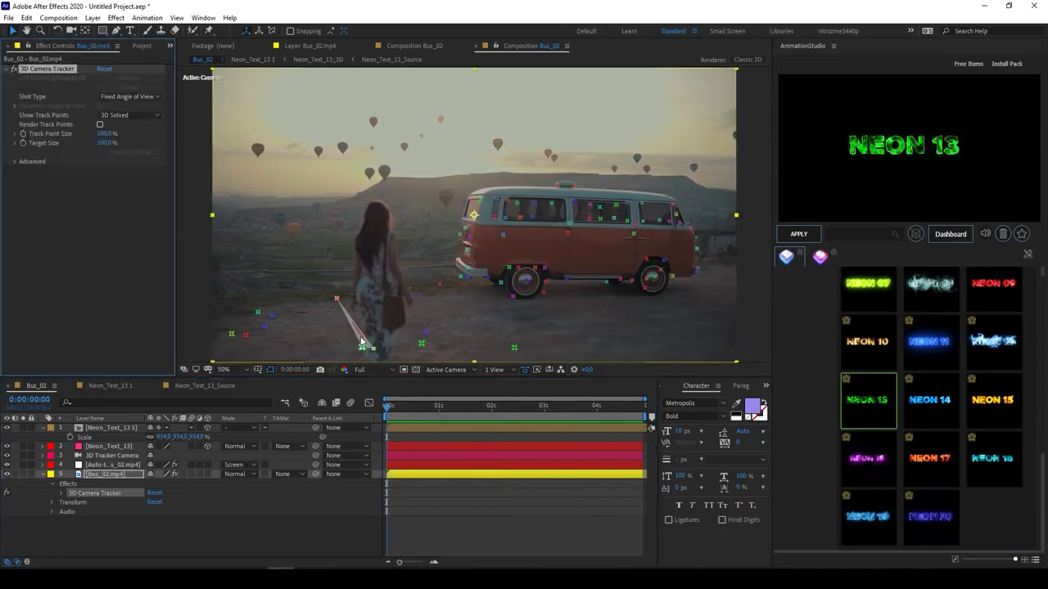
click(335, 301)
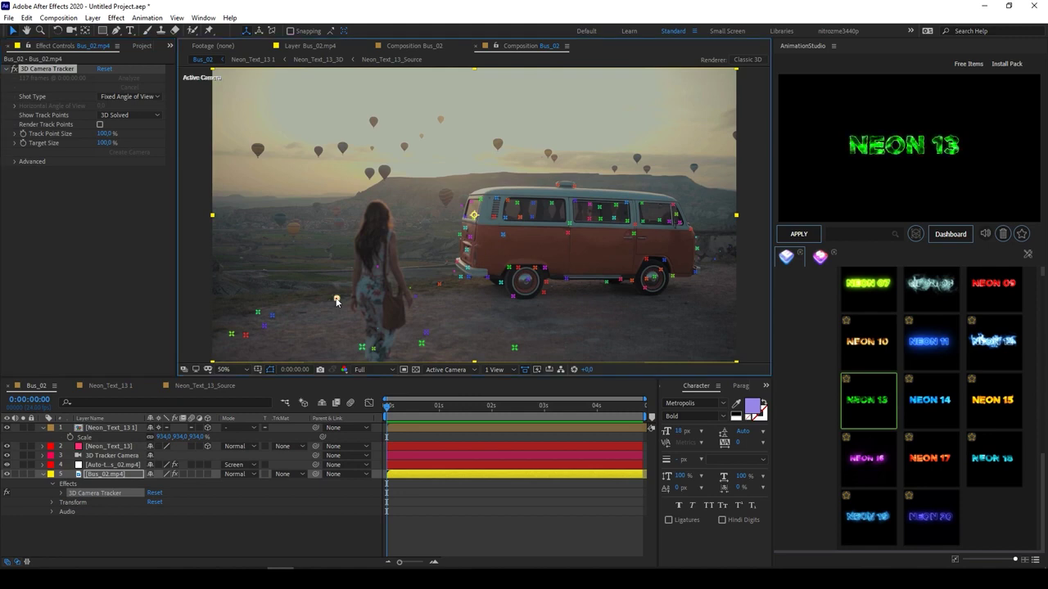
right_click(336, 301)
click(381, 330)
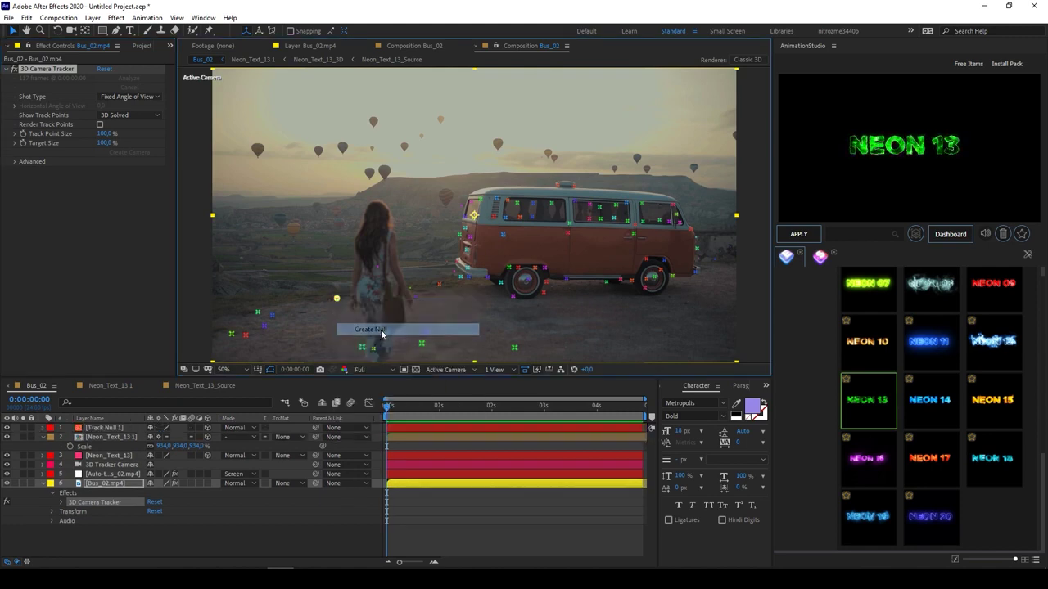
Step: Apply the Infographics 05 circular percentage preset to the Track Null 1 layer, scale it up to about 1550% and preview the result
click(114, 428)
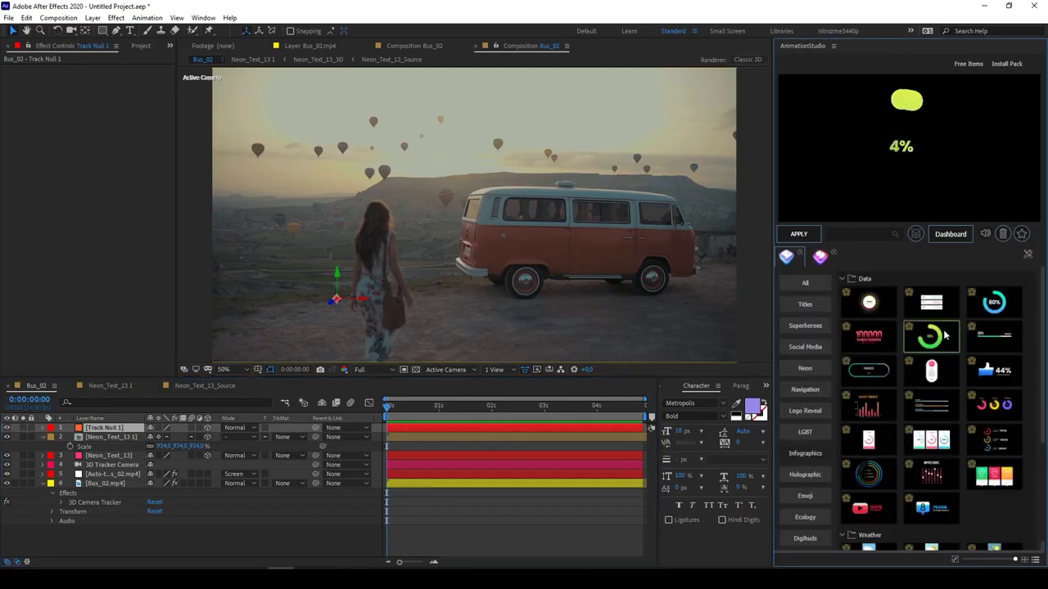
click(798, 236)
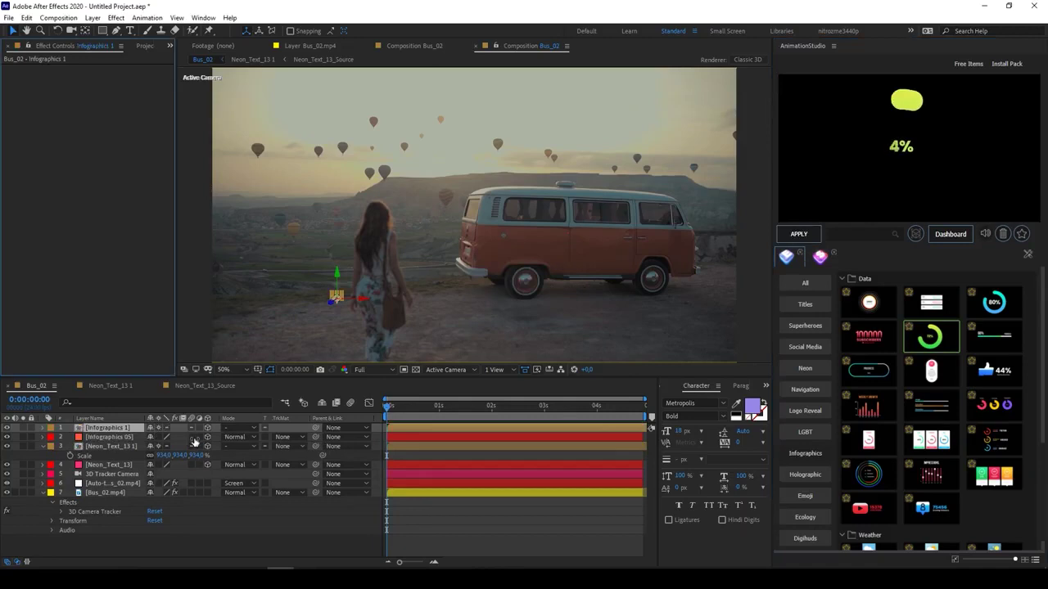
drag(196, 436, 469, 432)
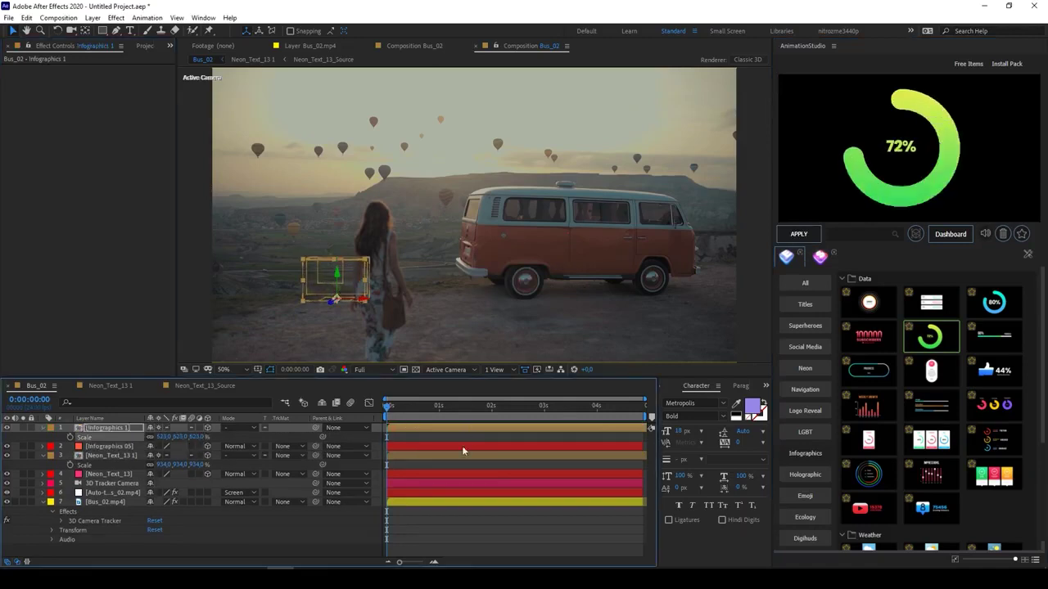
key(space)
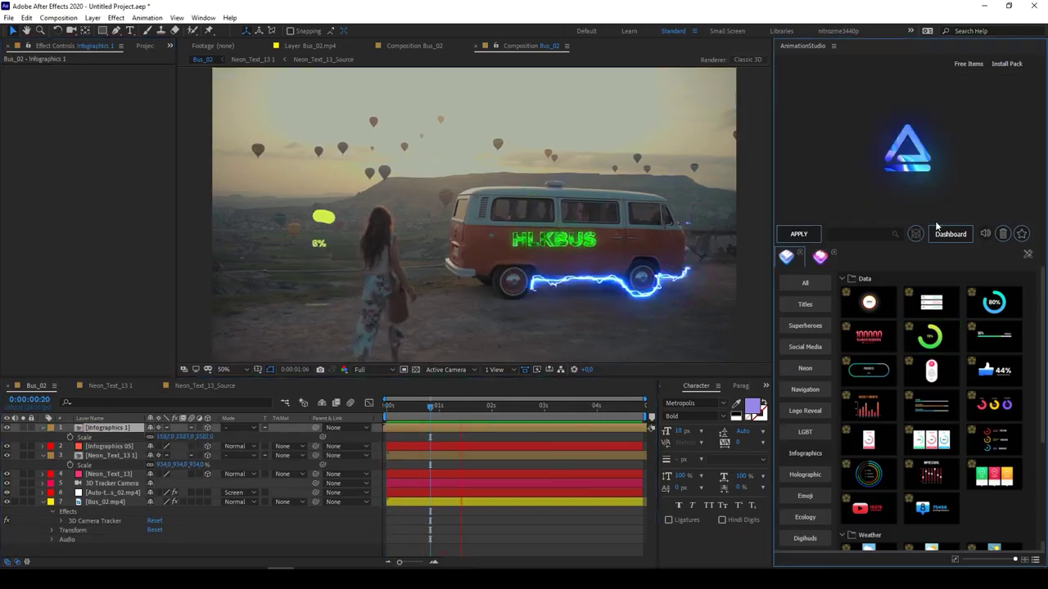